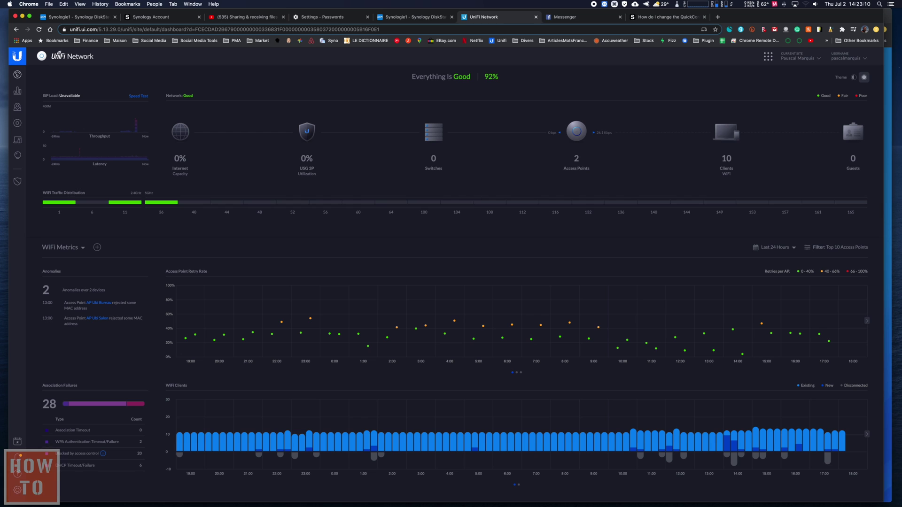
Go to Settings > Maintenance to see the Cloud Key firmware and controller versions
click(17, 492)
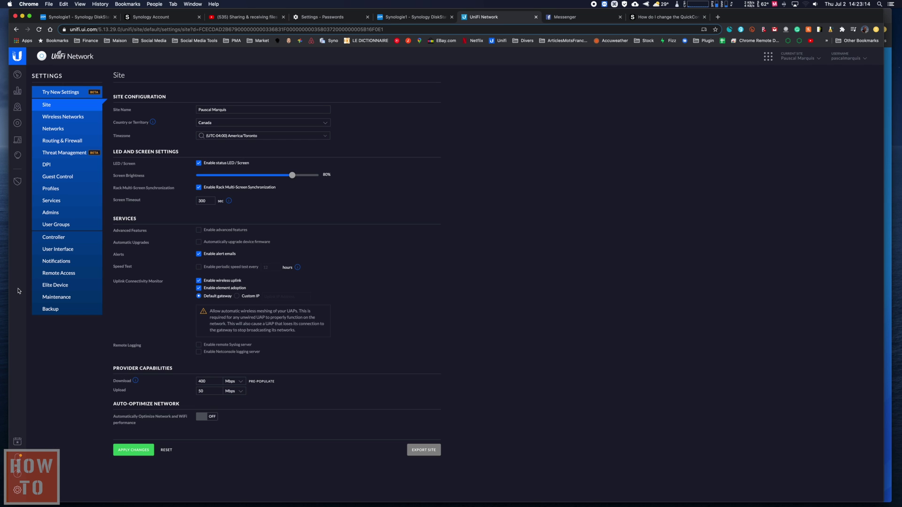
click(60, 302)
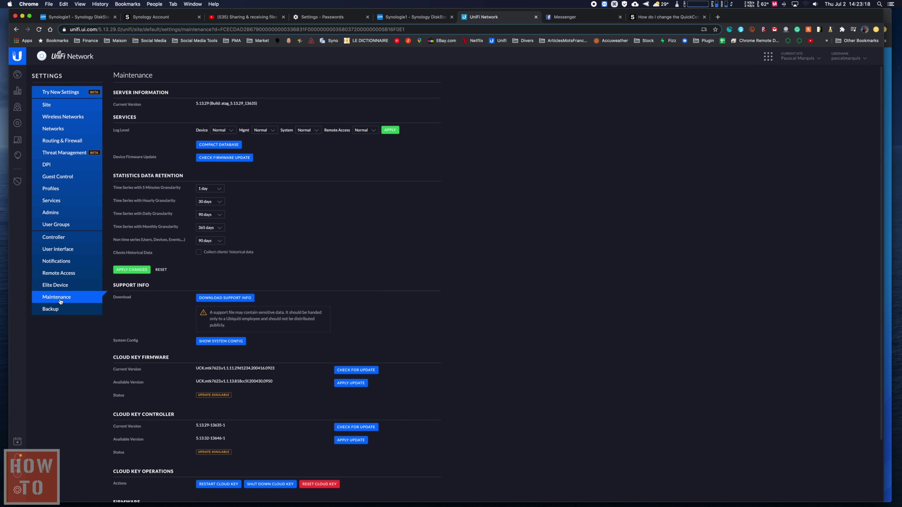
scroll(203, 294, down, 2)
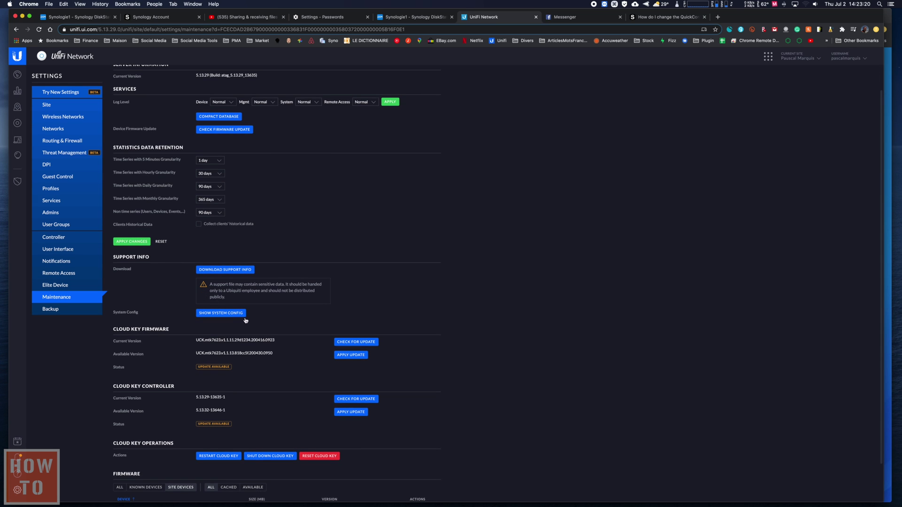
Check for Cloud Key firmware and controller updates, then apply the firmware update
click(342, 344)
click(348, 399)
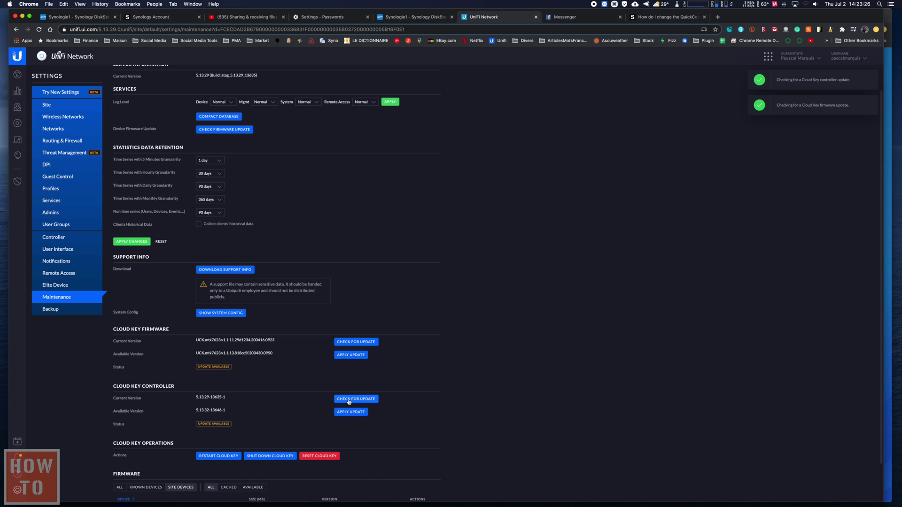
click(353, 358)
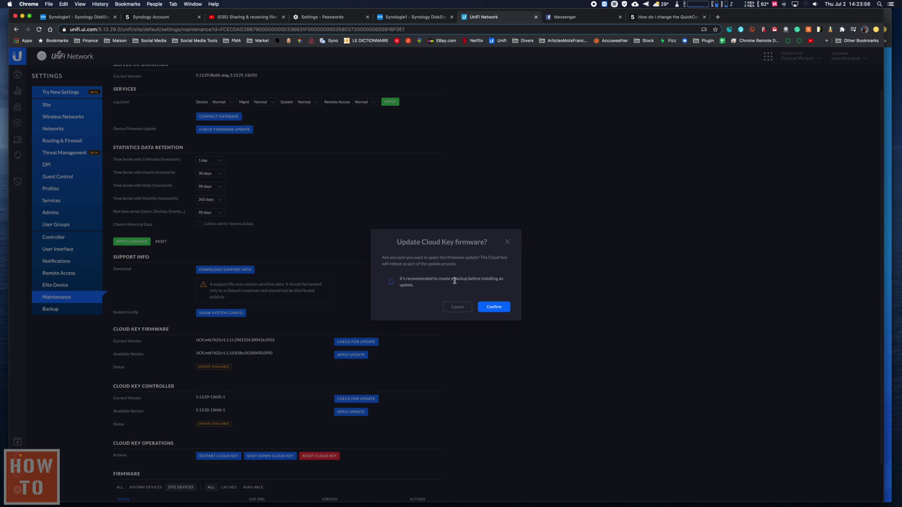
Confirm the Cloud Key firmware update so it installs firmware 1.1.13
click(489, 308)
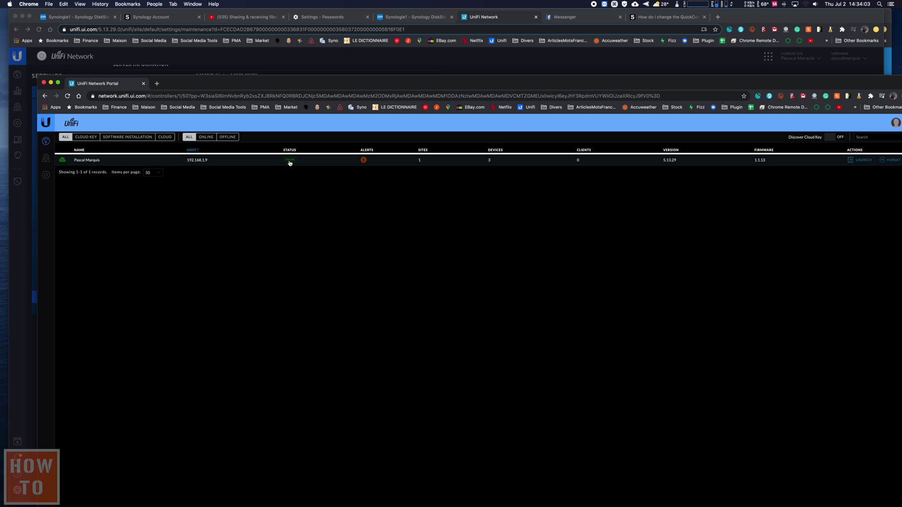
Launch the Cloud Key controller dashboard from the portal and return to the main window
click(858, 161)
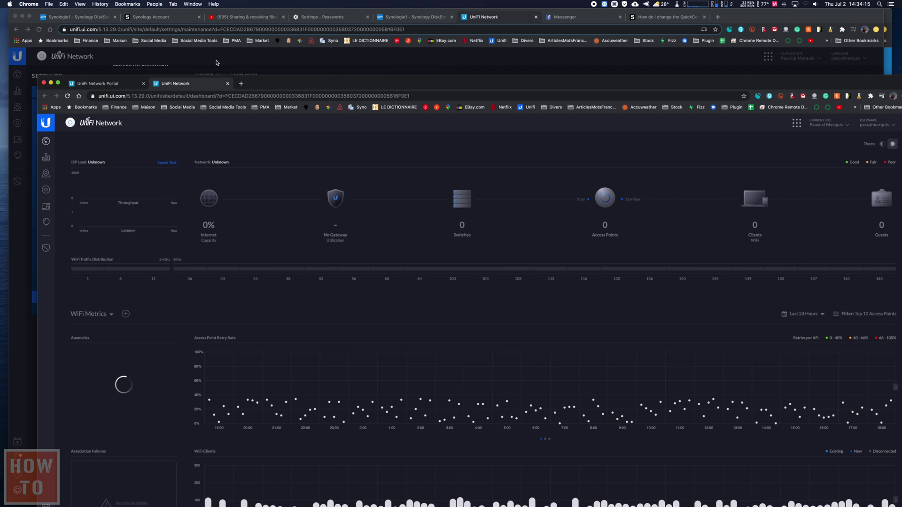
click(518, 26)
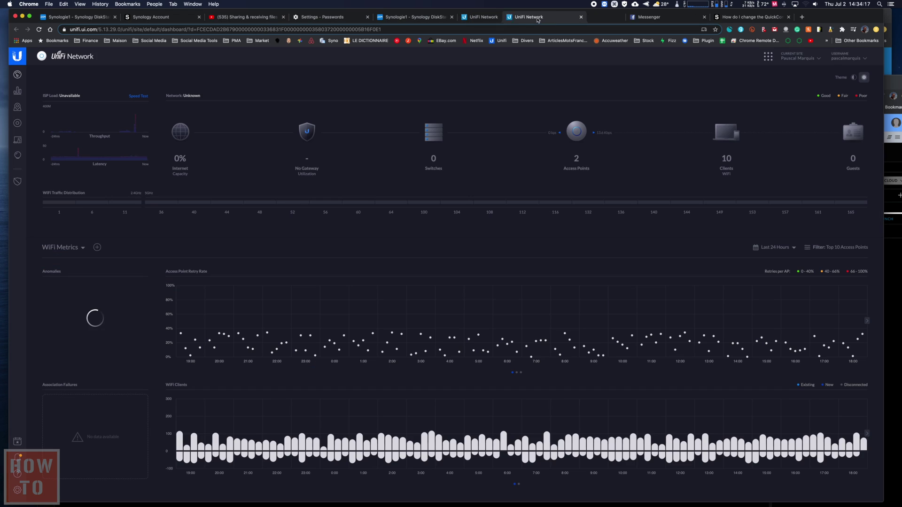
Merge the dashboard tab, close the stale reconnecting tab, and reopen Maintenance settings
drag(518, 26, 568, 22)
click(484, 20)
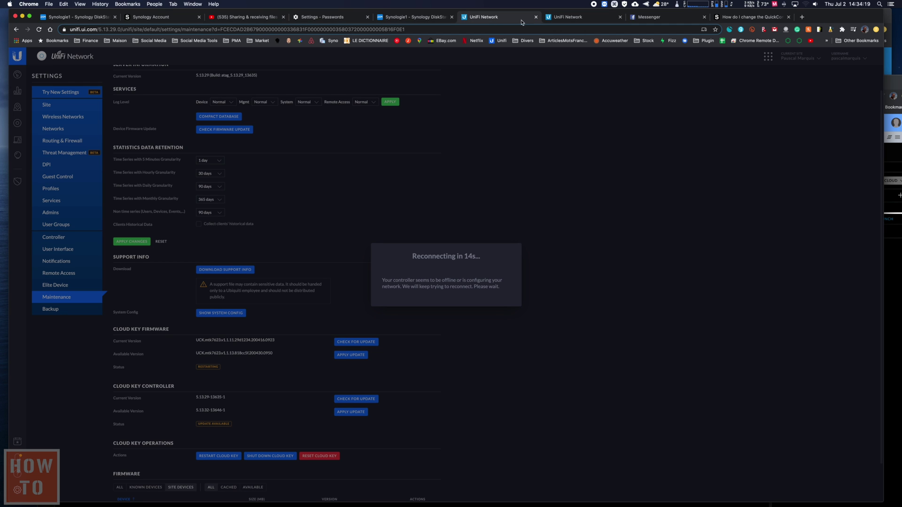
click(536, 17)
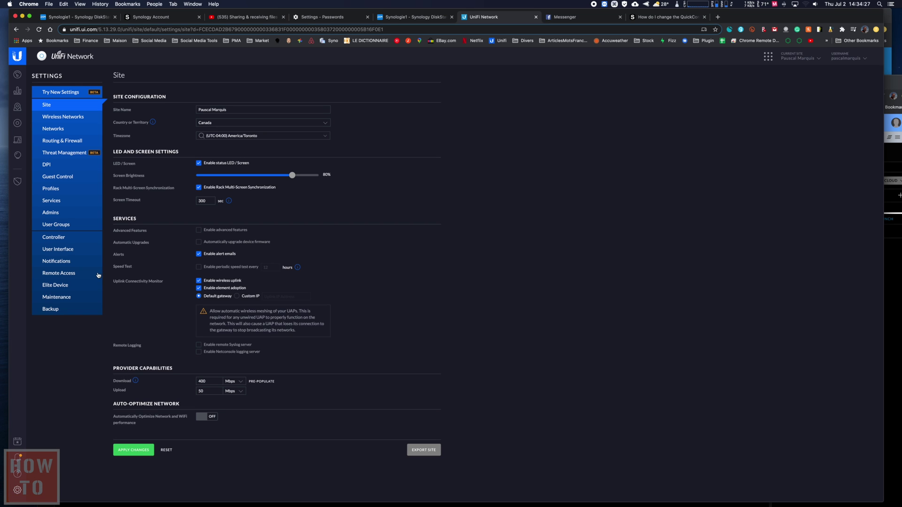
click(72, 301)
scroll(312, 286, down, 2)
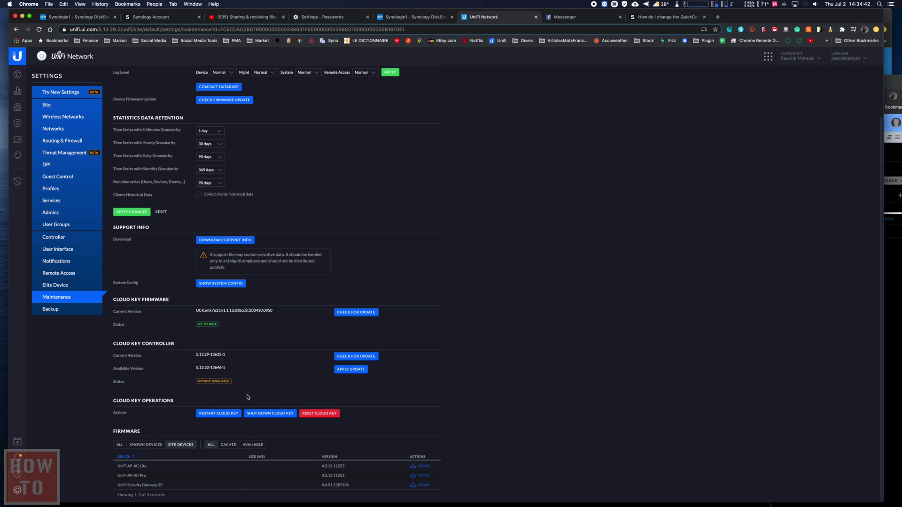
click(354, 357)
click(352, 370)
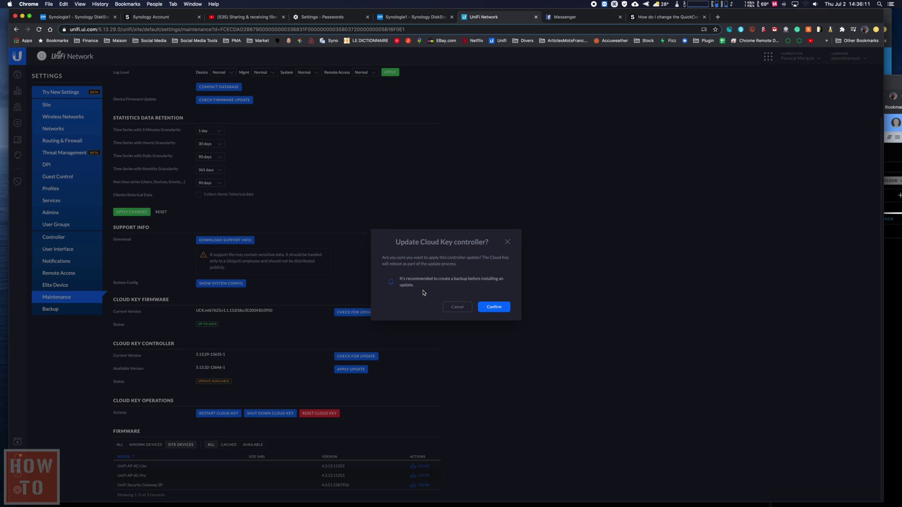
click(445, 307)
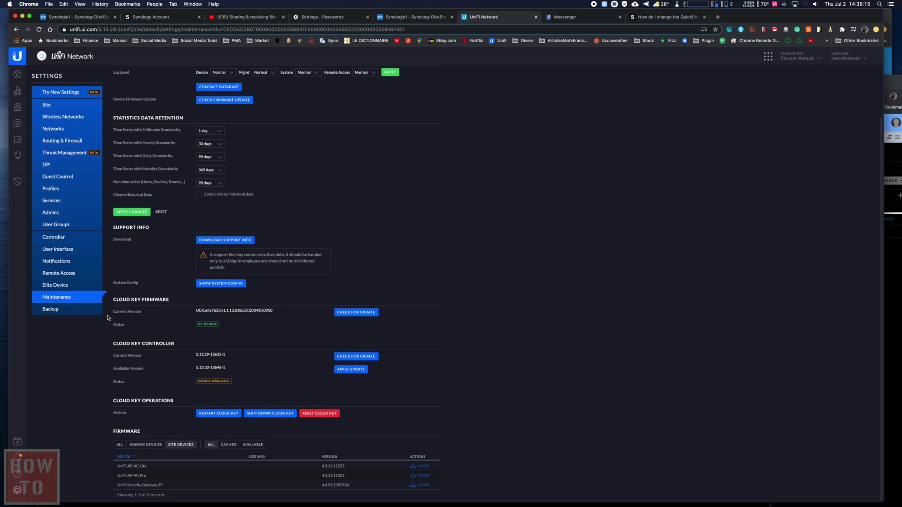
click(51, 309)
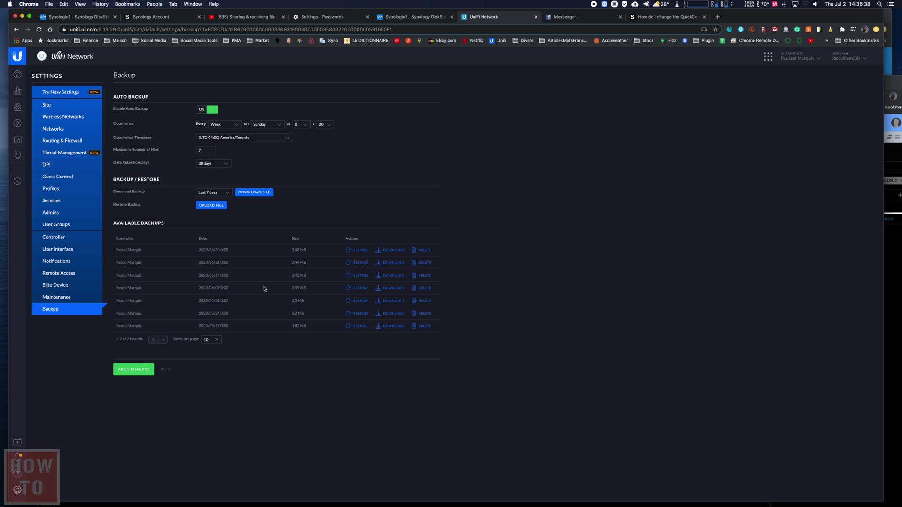
click(71, 298)
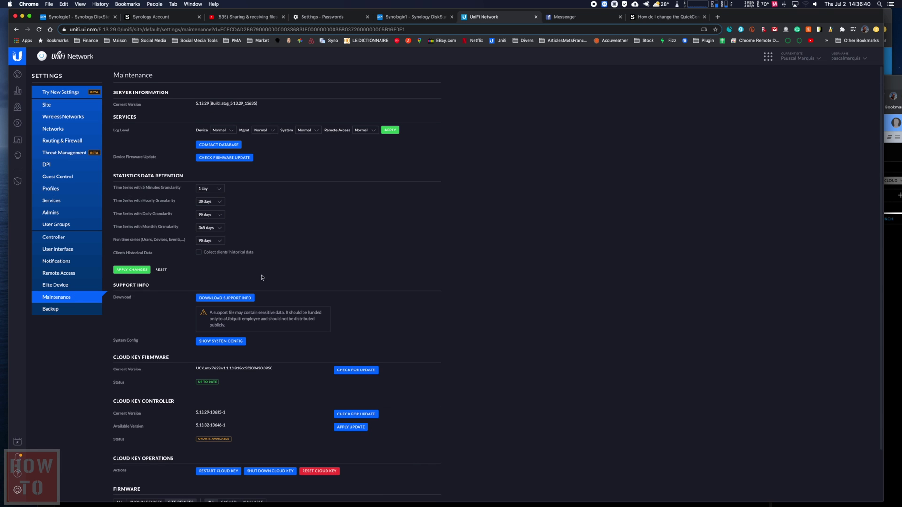
scroll(268, 277, down, 2)
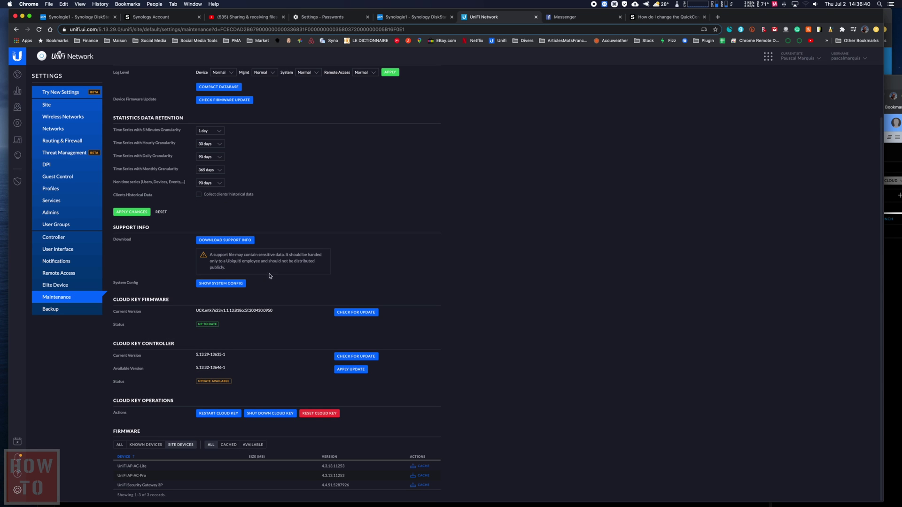
Apply and confirm the controller update to 5.13.32, with the portal window in view
click(346, 369)
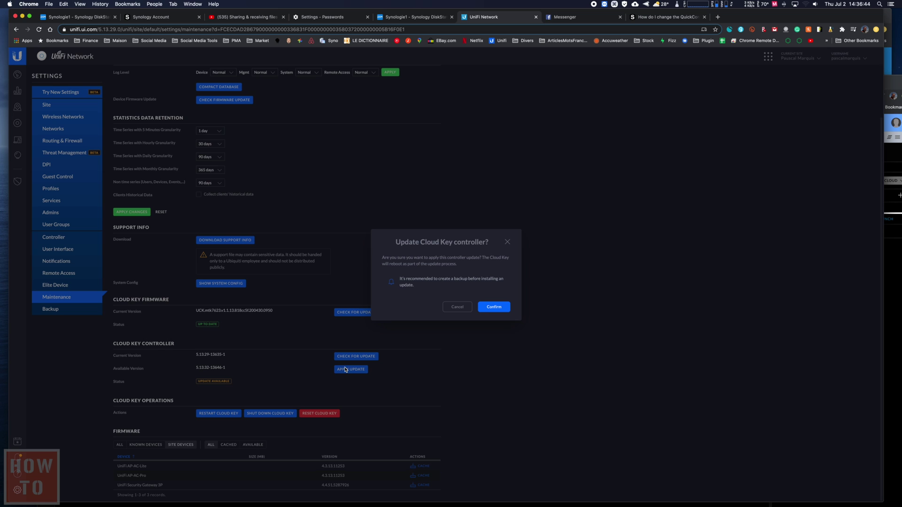
click(487, 308)
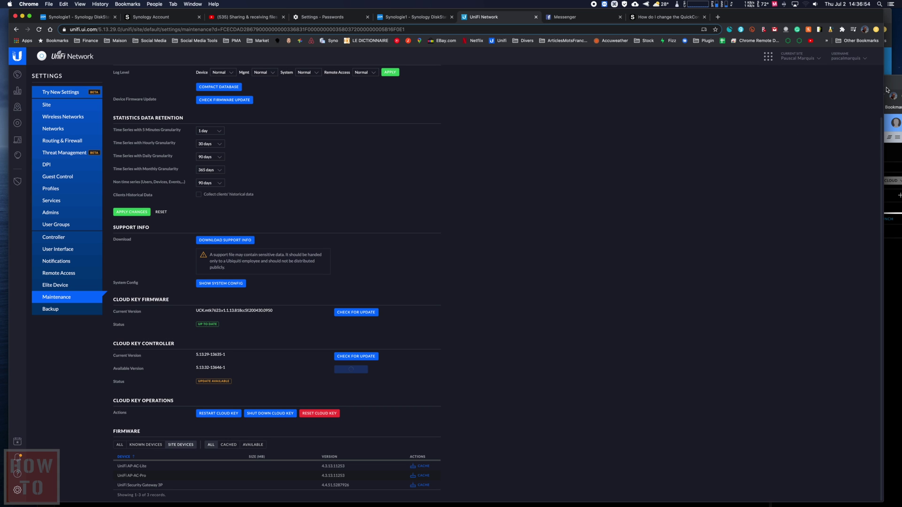
mouse_move(890, 90)
mouse_down()
mouse_move(780, 357)
mouse_move(863, 410)
mouse_up()
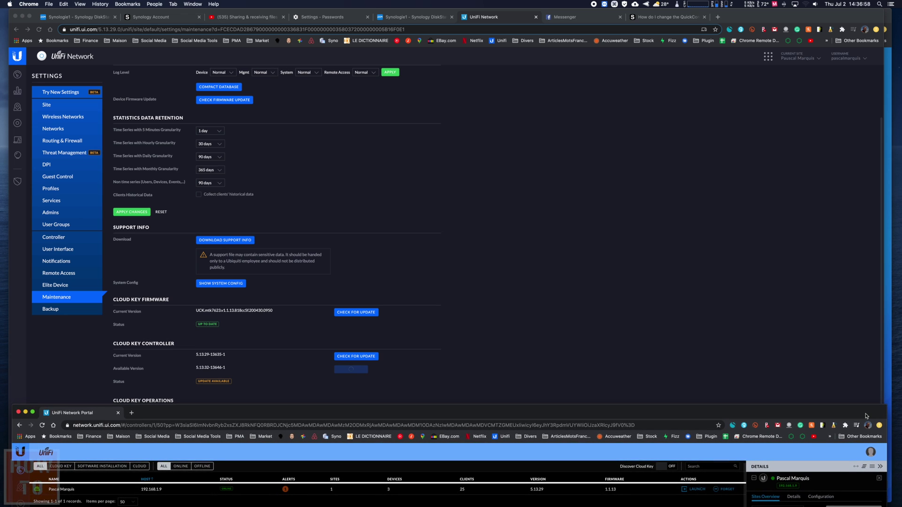
drag(865, 409, 867, 418)
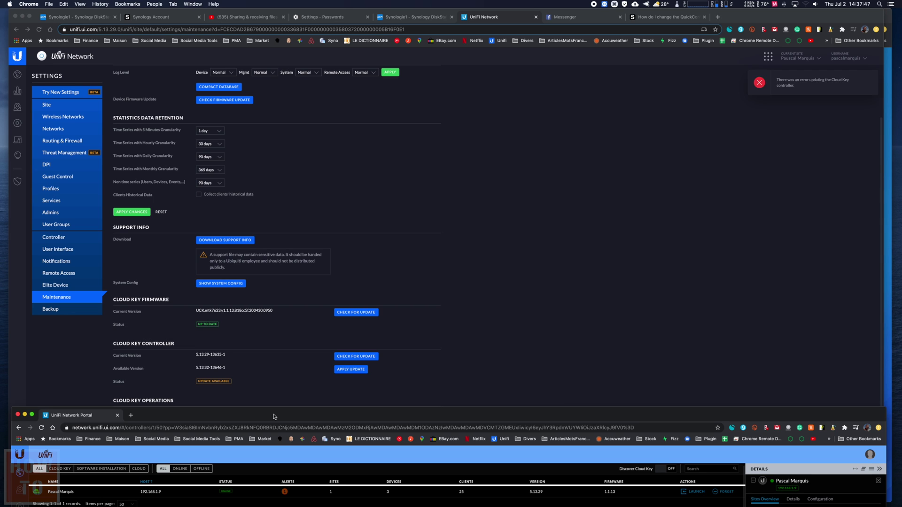
click(302, 376)
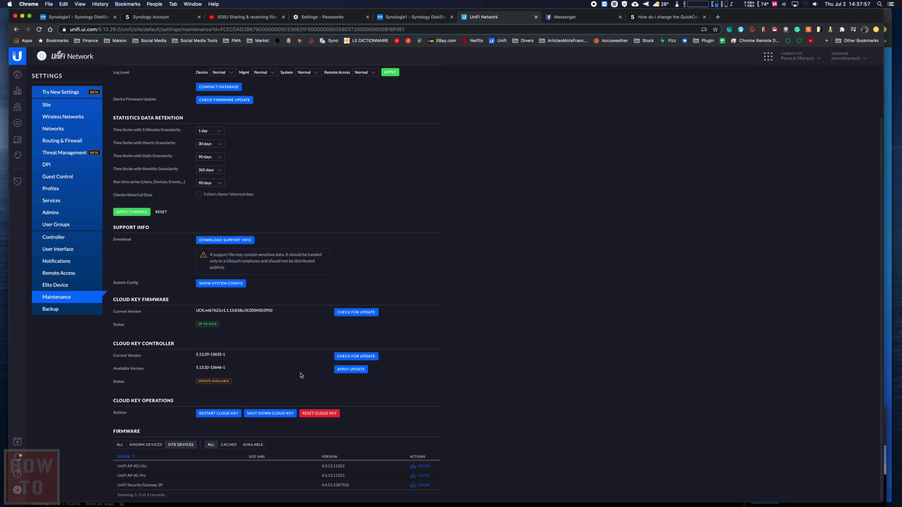
Apply and confirm the Cloud Key controller update to 5.13.32 a second time
click(340, 372)
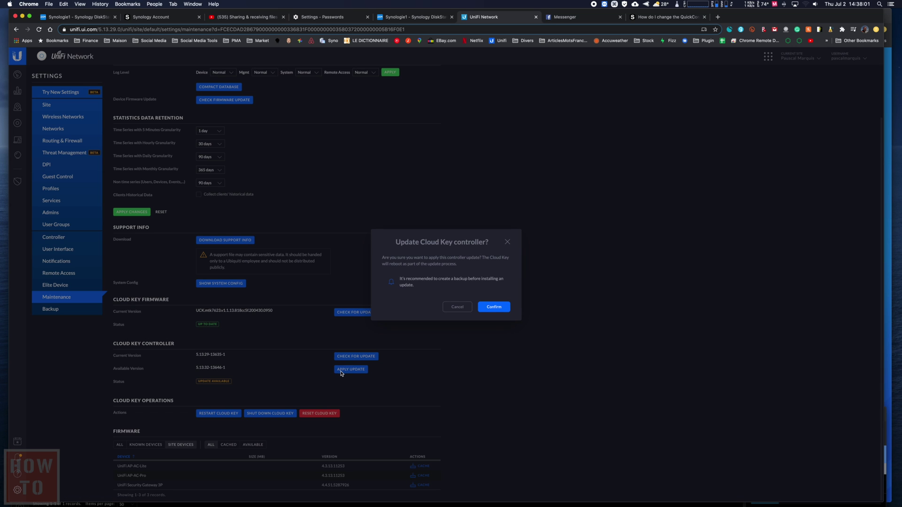
click(486, 306)
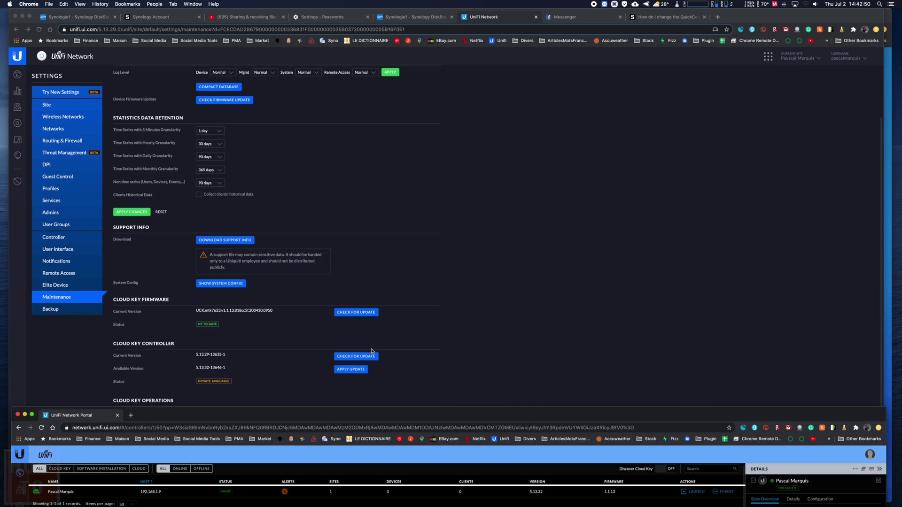
Bring the Maintenance page forward and recheck the Cloud Key controller version
click(386, 359)
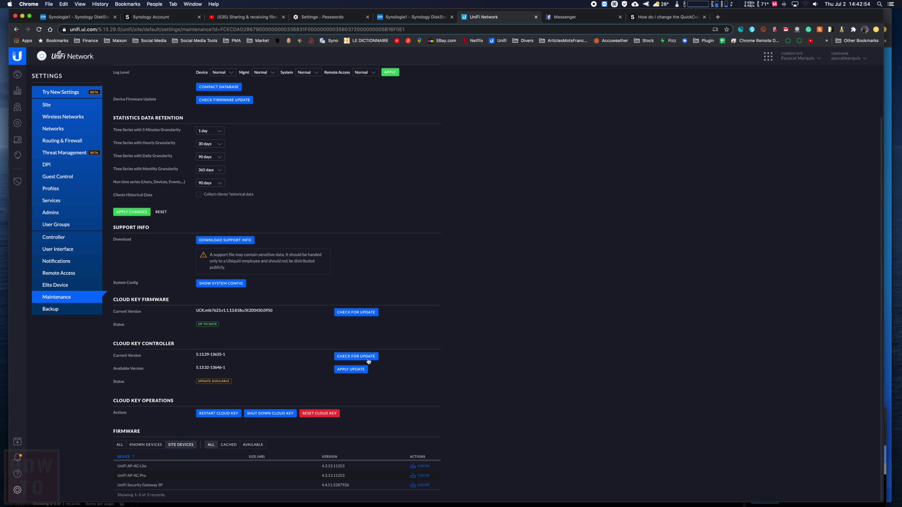
click(365, 361)
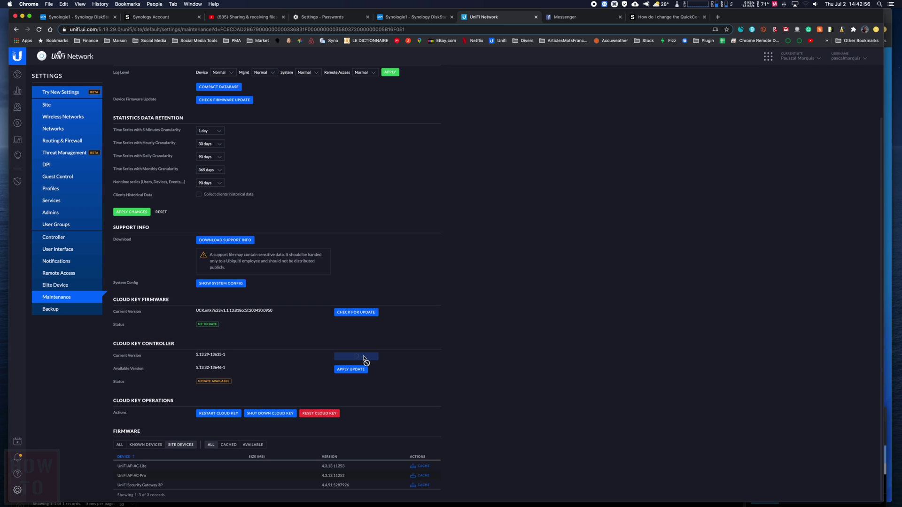